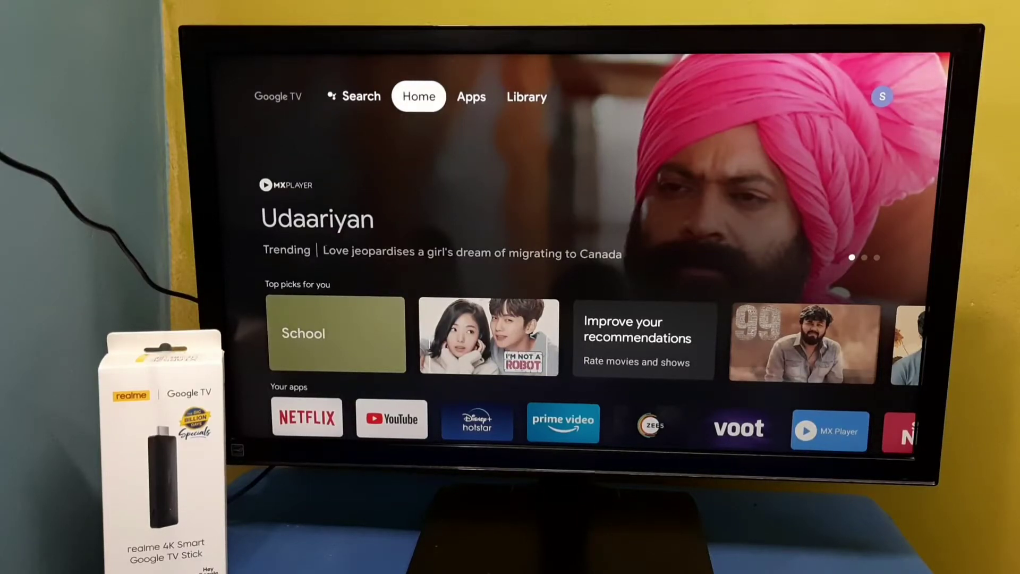
# Move from the Library page into the account panel and highlight the Settings tile
pyautogui.press('Right')
pyautogui.press('Right')
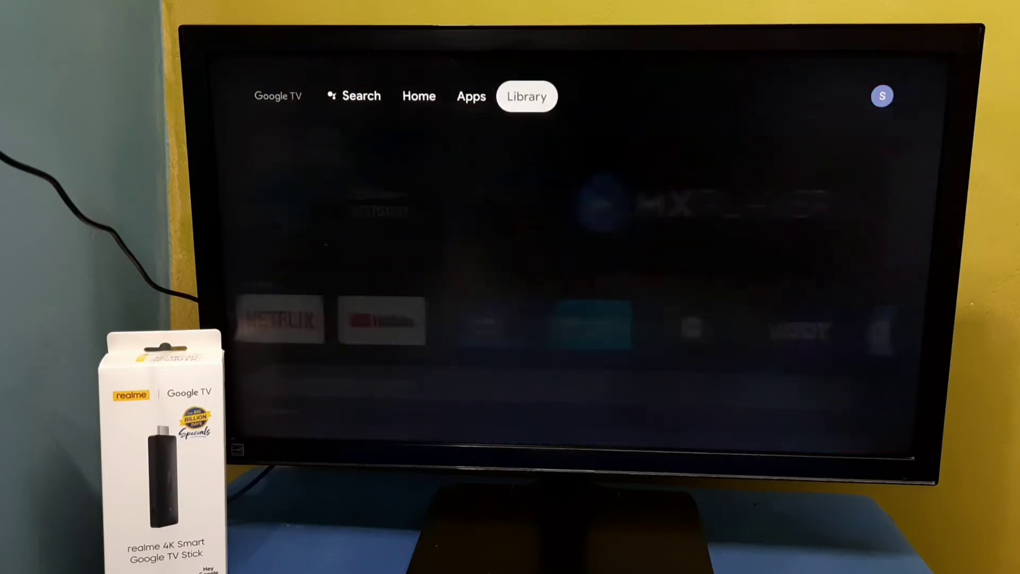
pyautogui.press('Right')
pyautogui.press('Return')
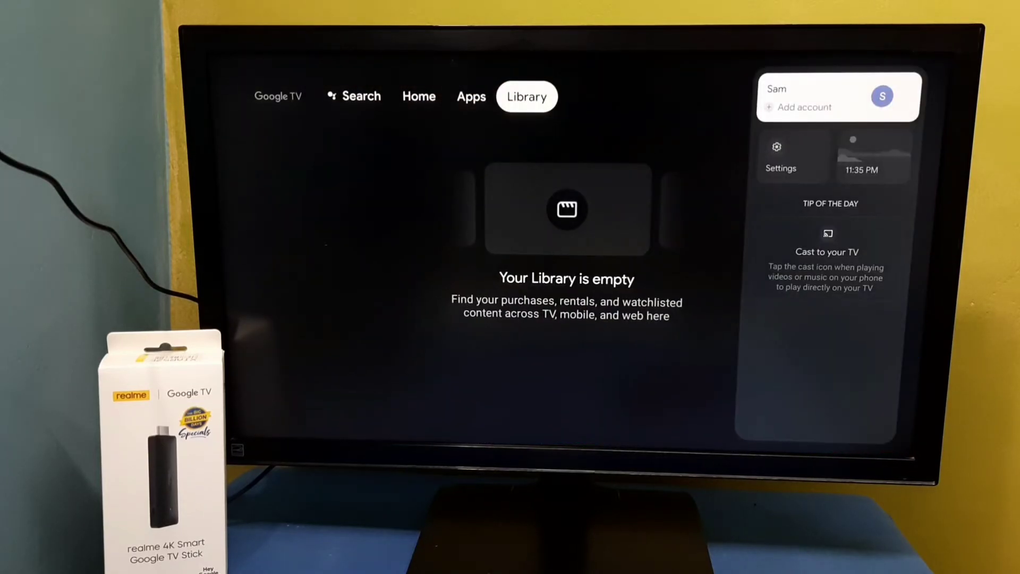
pyautogui.press('Down')
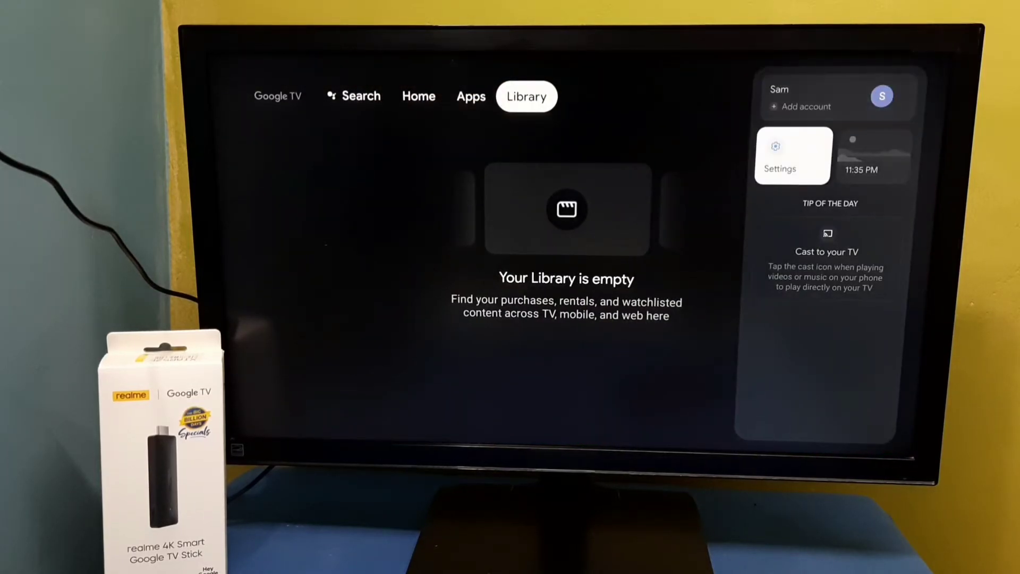
# Open Settings, go to System > Accessibility, and highlight the TalkBack service
pyautogui.press('Return')
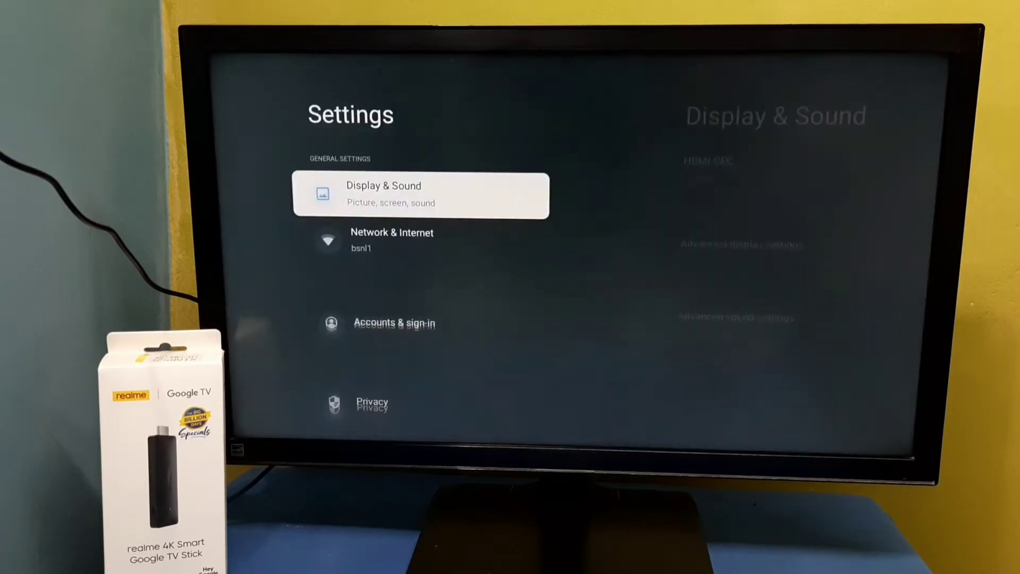
pyautogui.press('Down')
pyautogui.press('Down')
pyautogui.press('Down')
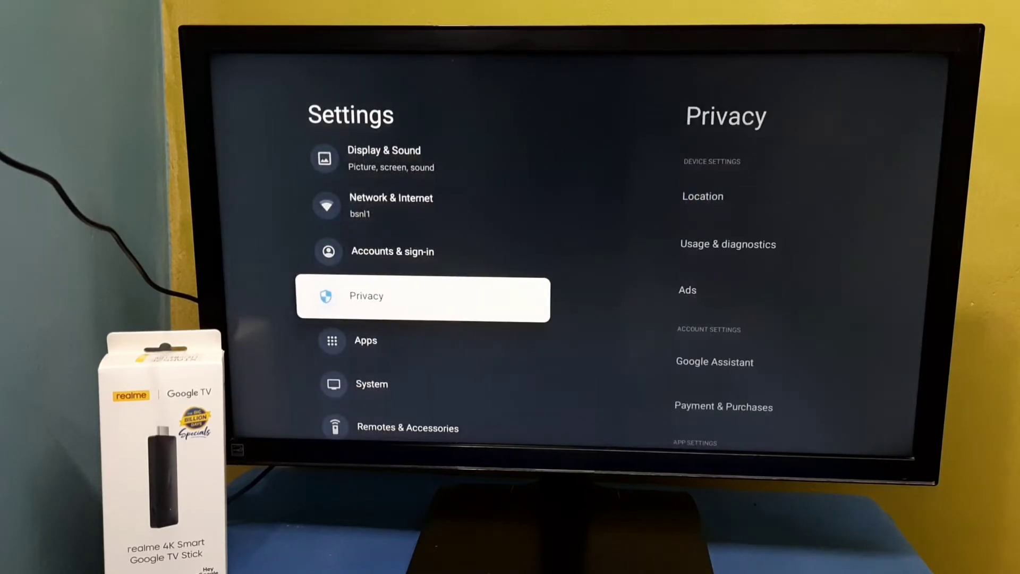
pyautogui.press('Down')
pyautogui.press('Down')
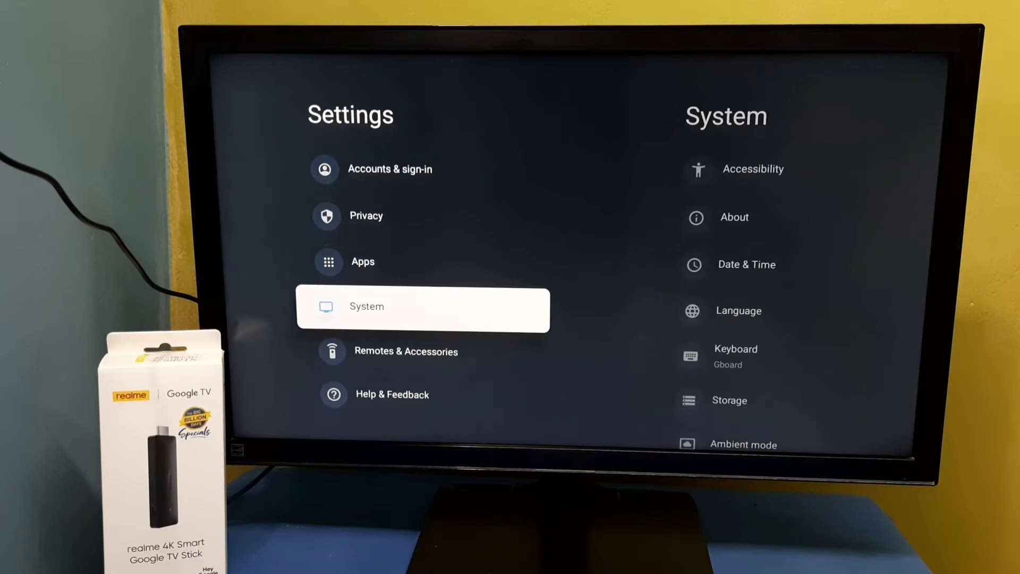
pyautogui.press('Return')
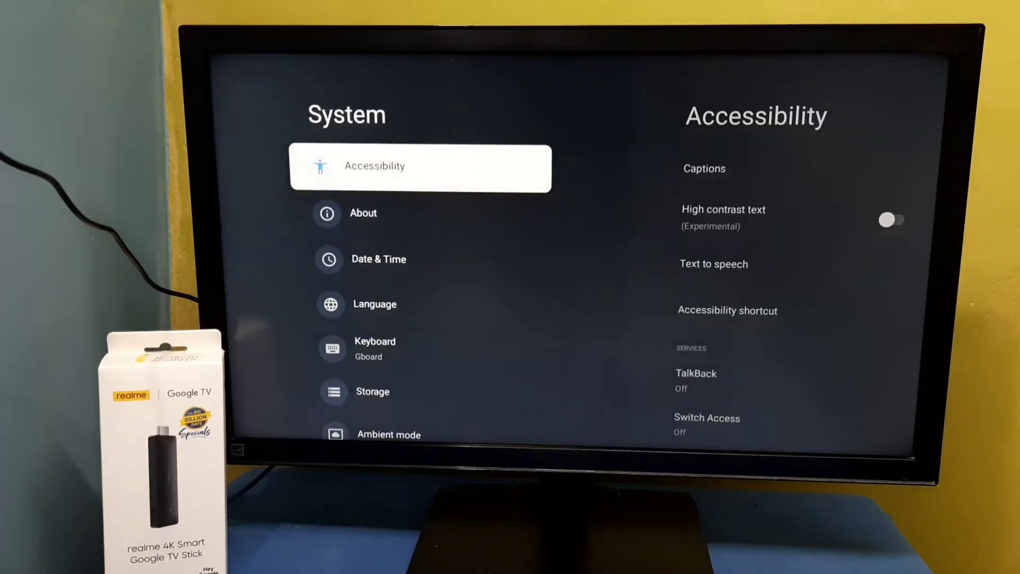
pyautogui.press('Return')
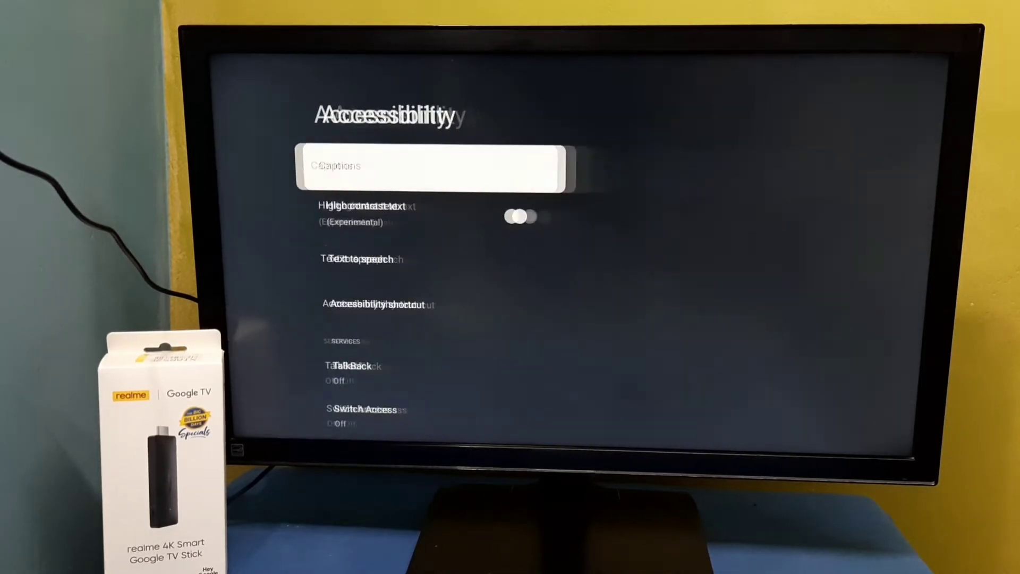
pyautogui.press('Down')
pyautogui.press('Down')
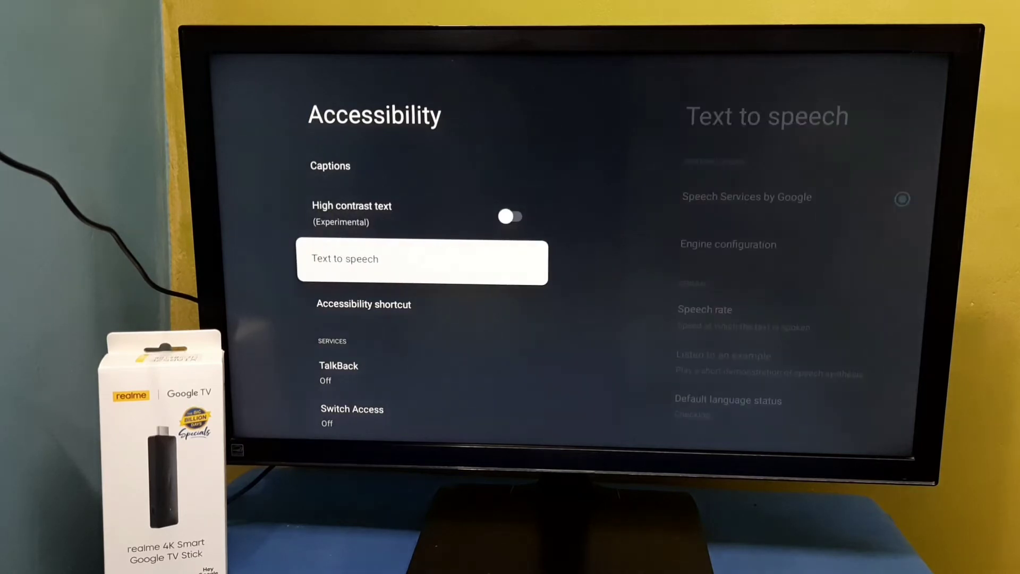
pyautogui.press('Down')
pyautogui.press('Down')
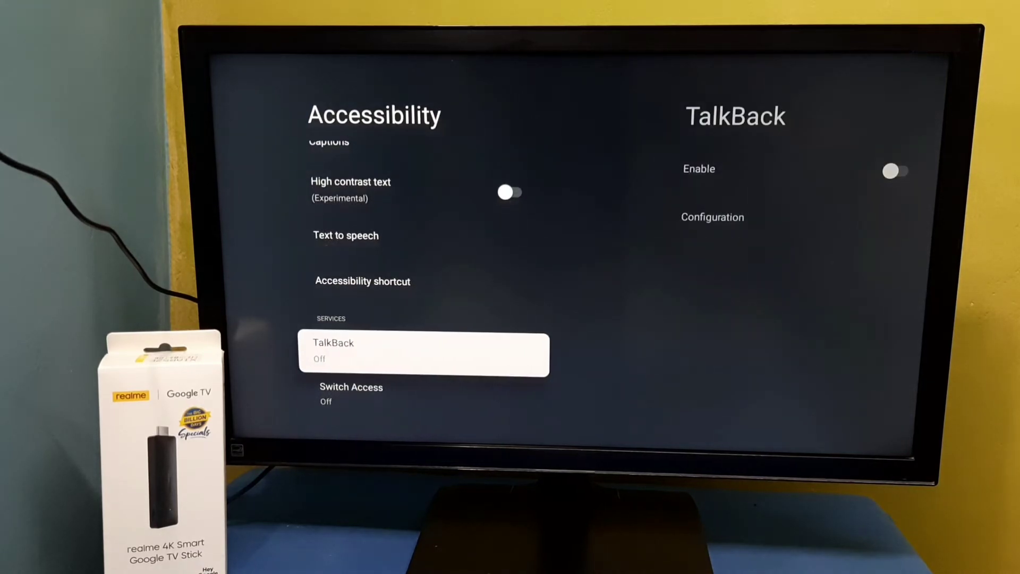
# Enable TalkBack and confirm the Use TalkBack? prompt
pyautogui.press('Return')
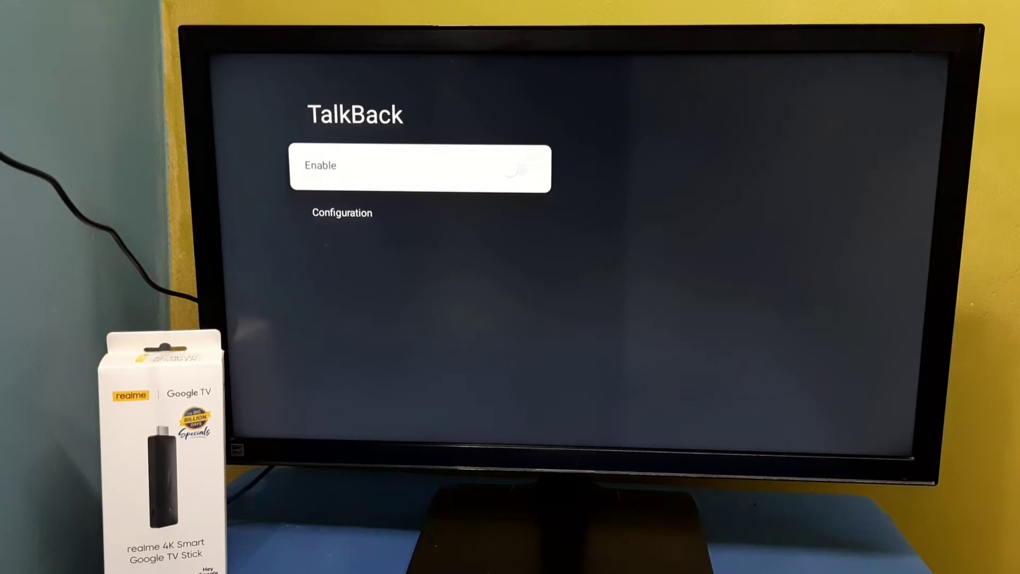
pyautogui.press('Return')
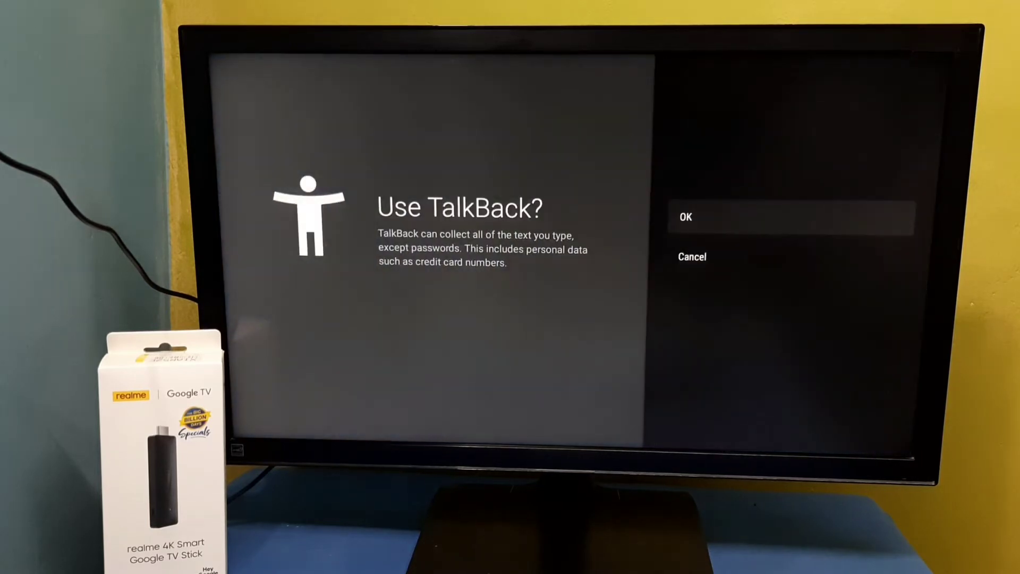
pyautogui.press('Return')
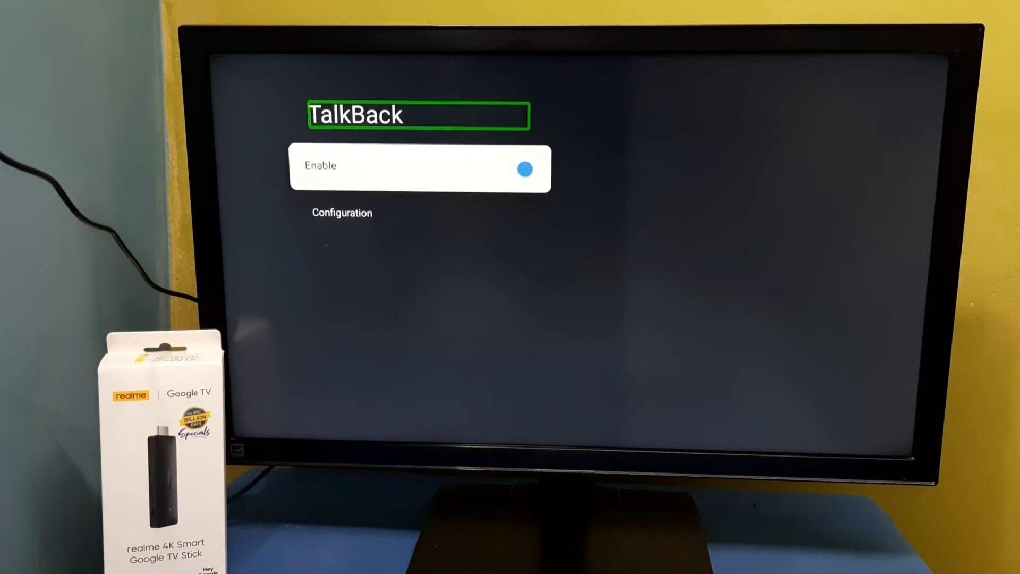
pyautogui.press('Down')
pyautogui.press('Down')
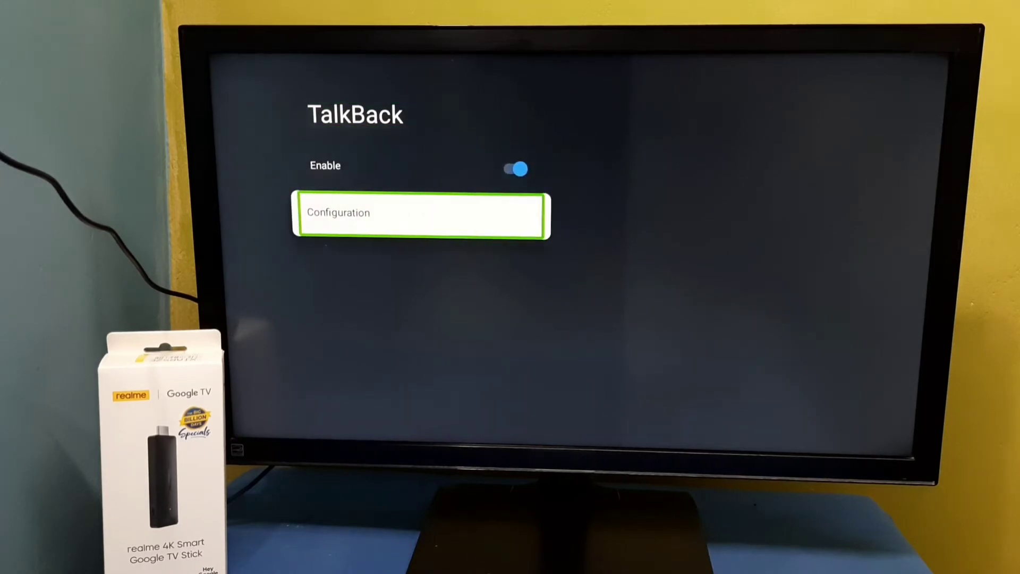
# Return to the Accessibility list, which now shows TalkBack On
pyautogui.press('Escape')
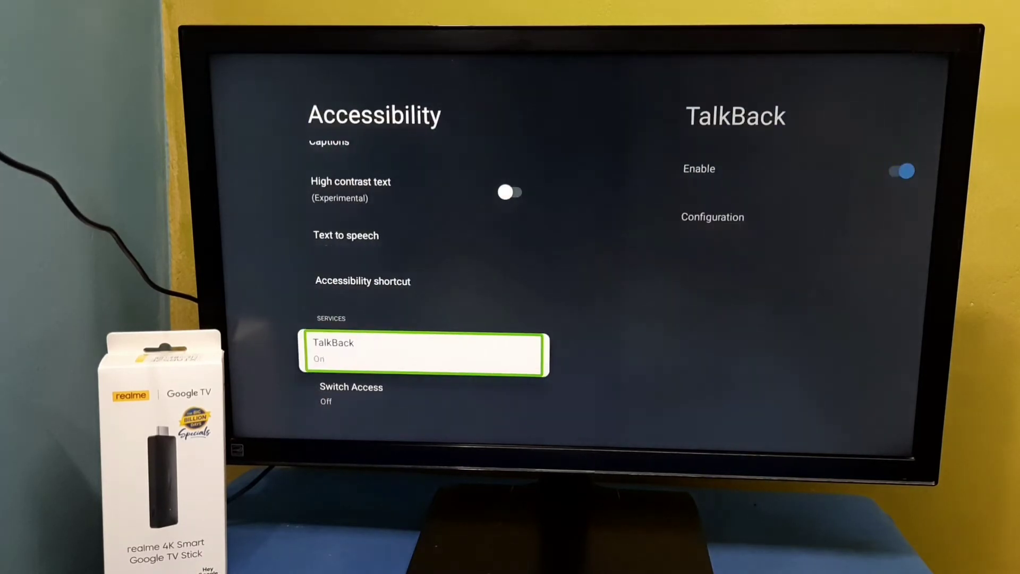
pyautogui.press('Up')
pyautogui.press('Up')
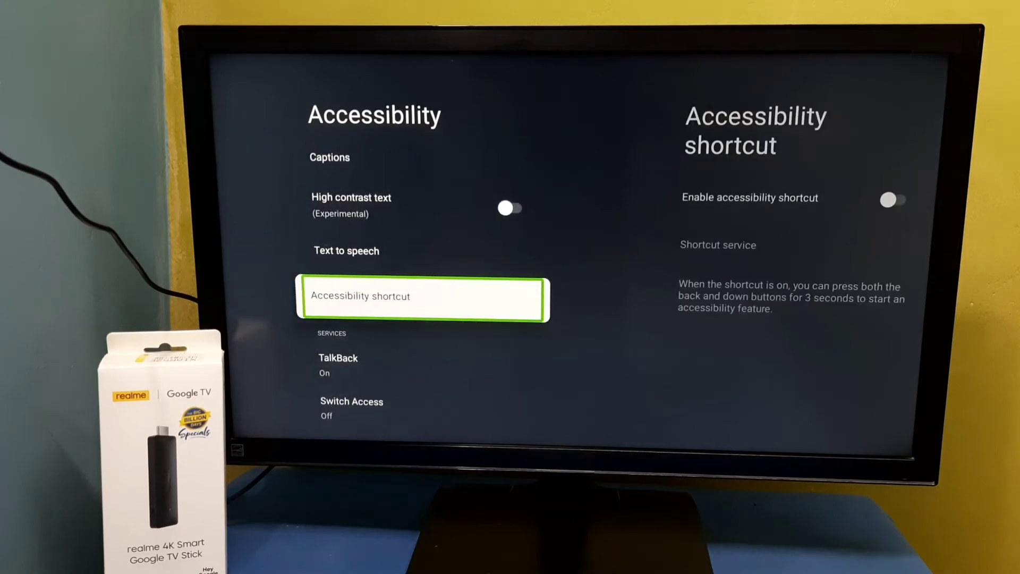
pyautogui.press('Up')
# Back out of Accessibility and Settings to the Home screen
pyautogui.press('Escape')
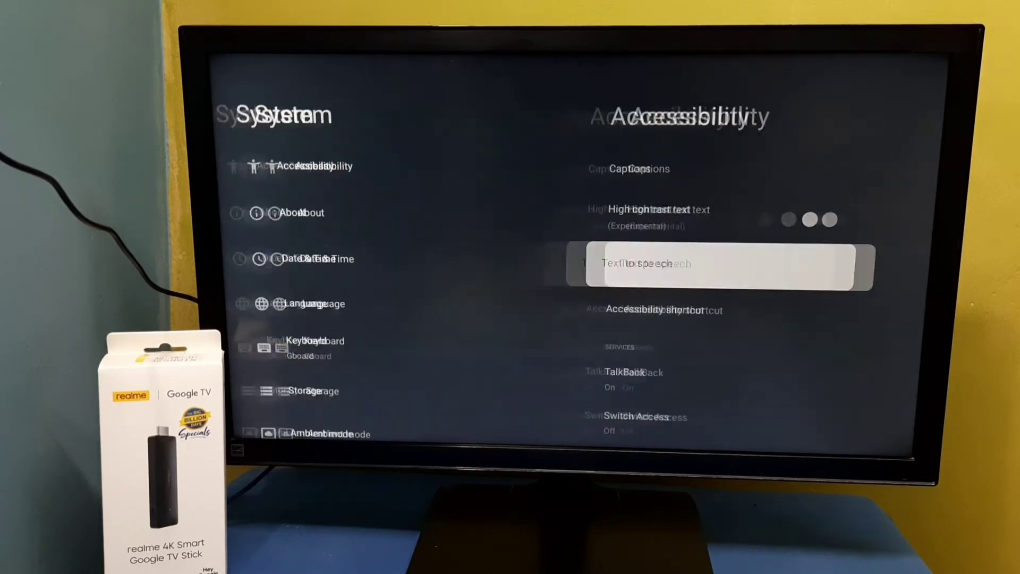
pyautogui.press('Escape')
pyautogui.press('Escape')
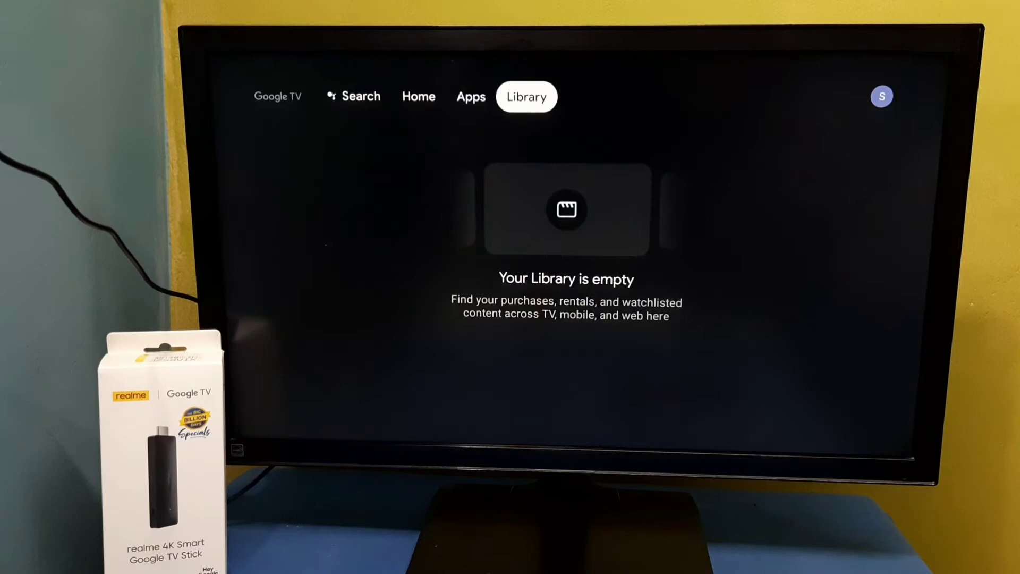
pyautogui.press('Left')
pyautogui.press('Left')
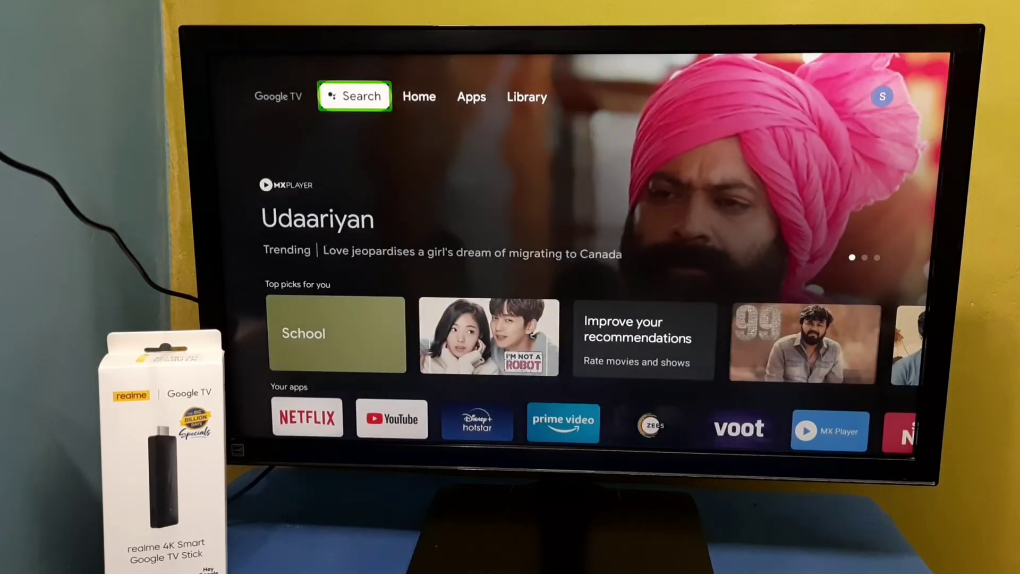
# Move across the top bar, open the account panel and highlight Settings
pyautogui.press('Right')
pyautogui.press('Right')
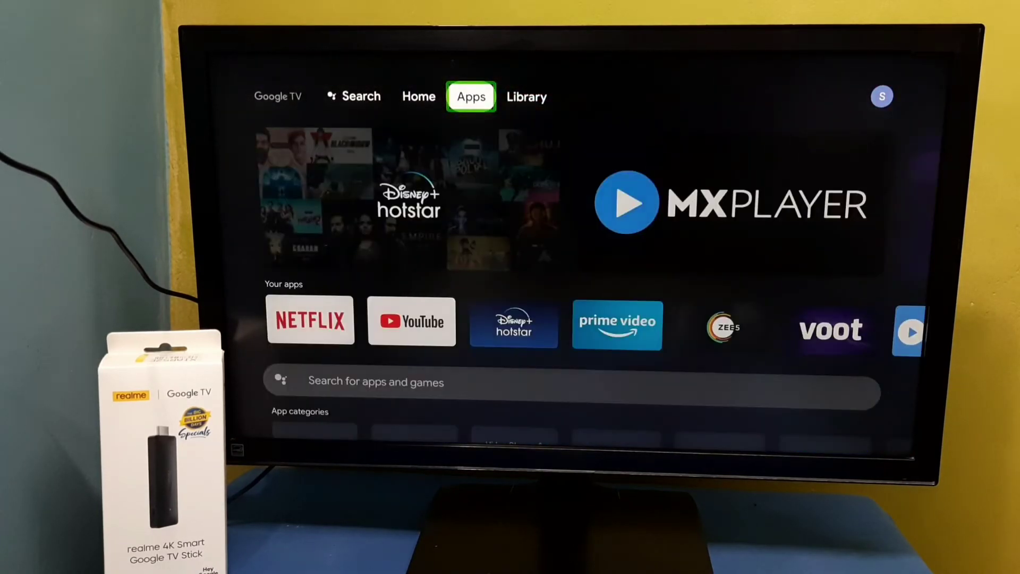
pyautogui.press('Right')
pyautogui.press('Right')
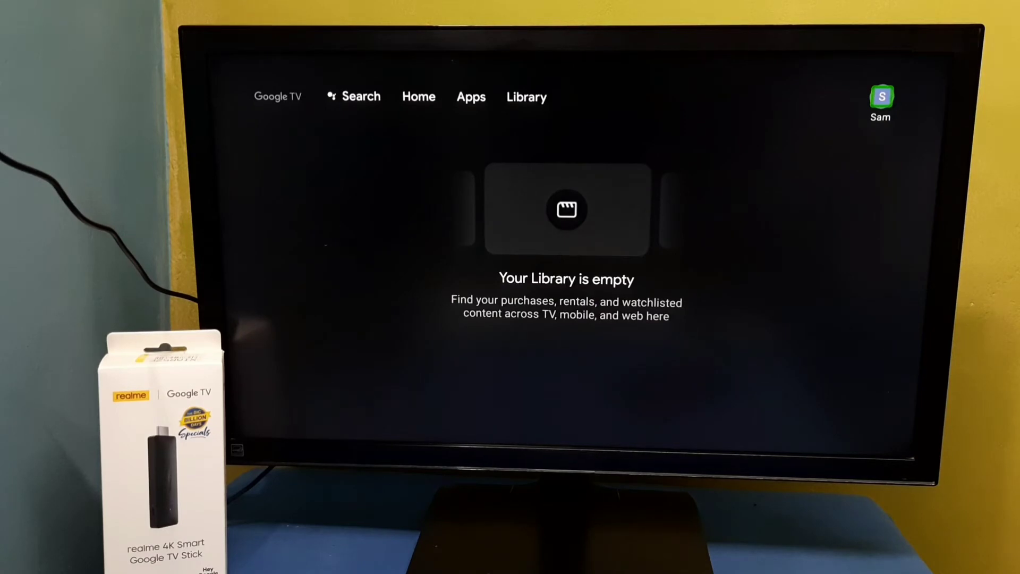
pyautogui.press('Return')
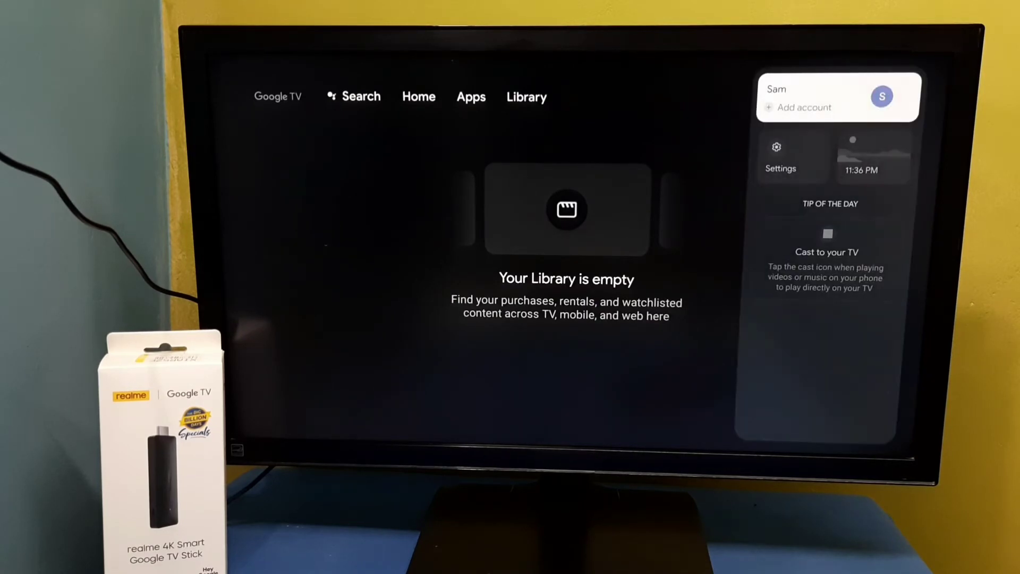
pyautogui.press('Down')
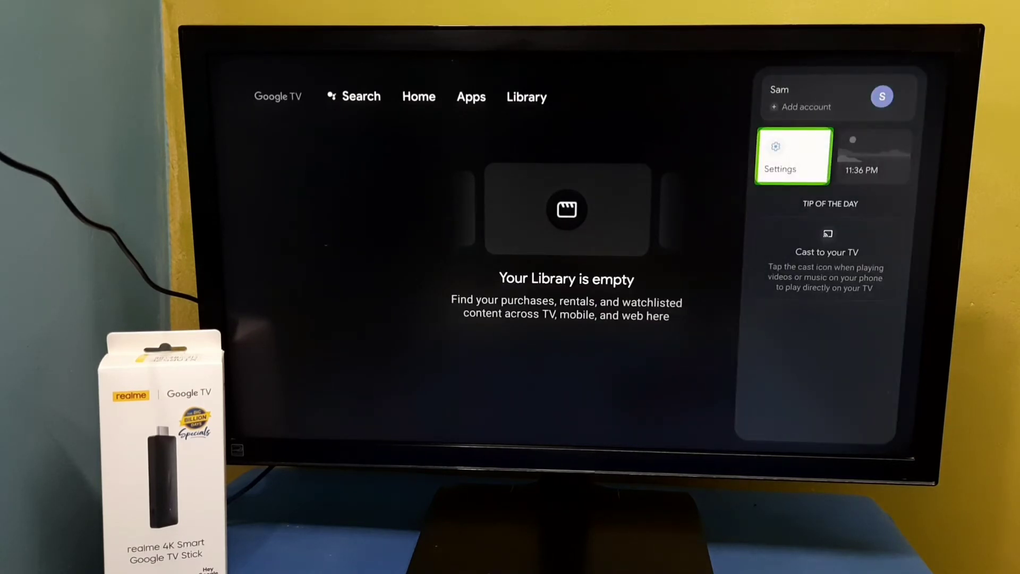
# Open Settings and enter the System category
pyautogui.press('Return')
pyautogui.press('Down')
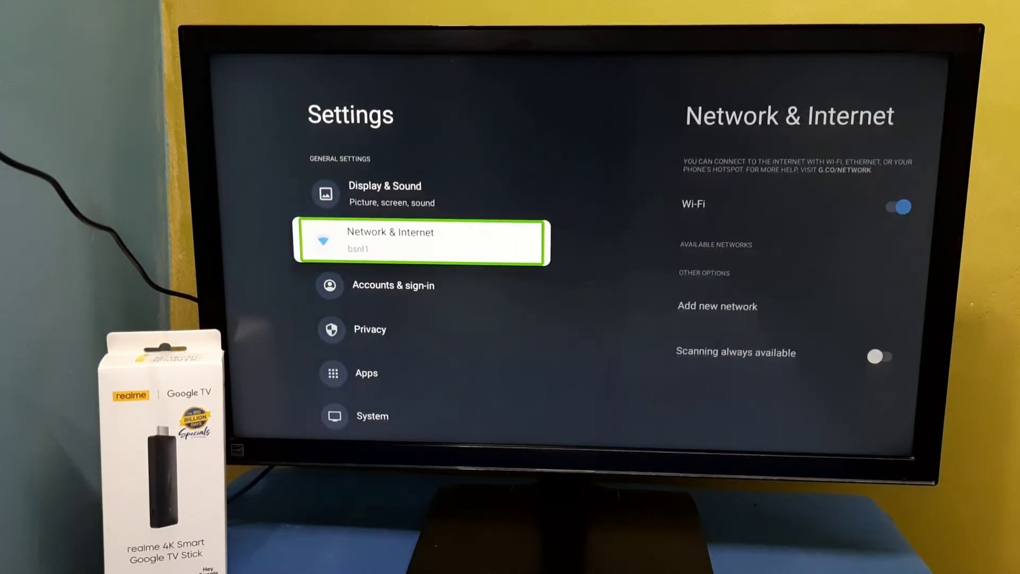
pyautogui.press('Down')
pyautogui.press('Down')
pyautogui.press('Down')
pyautogui.press('Down')
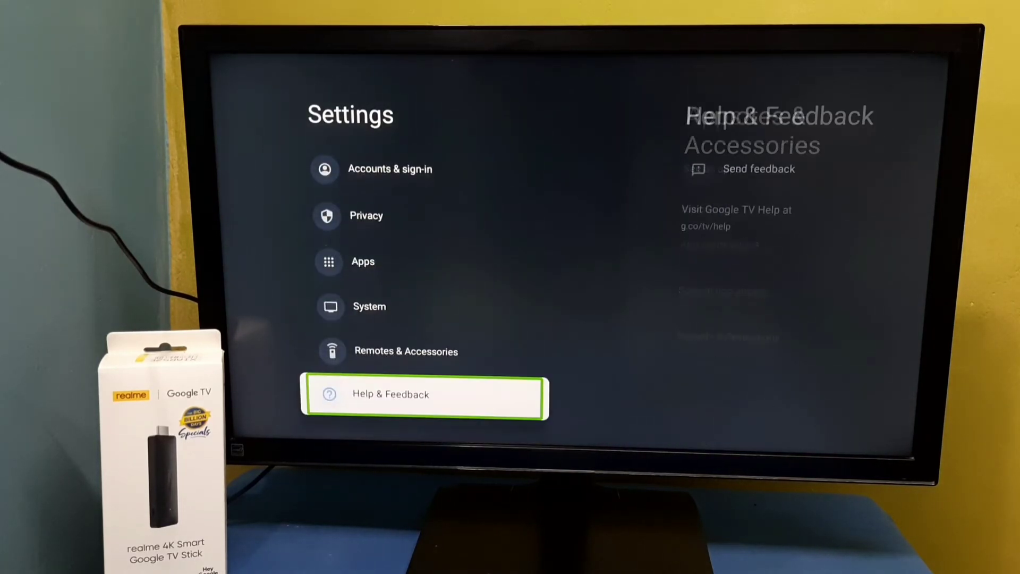
pyautogui.press('Up')
pyautogui.press('Up')
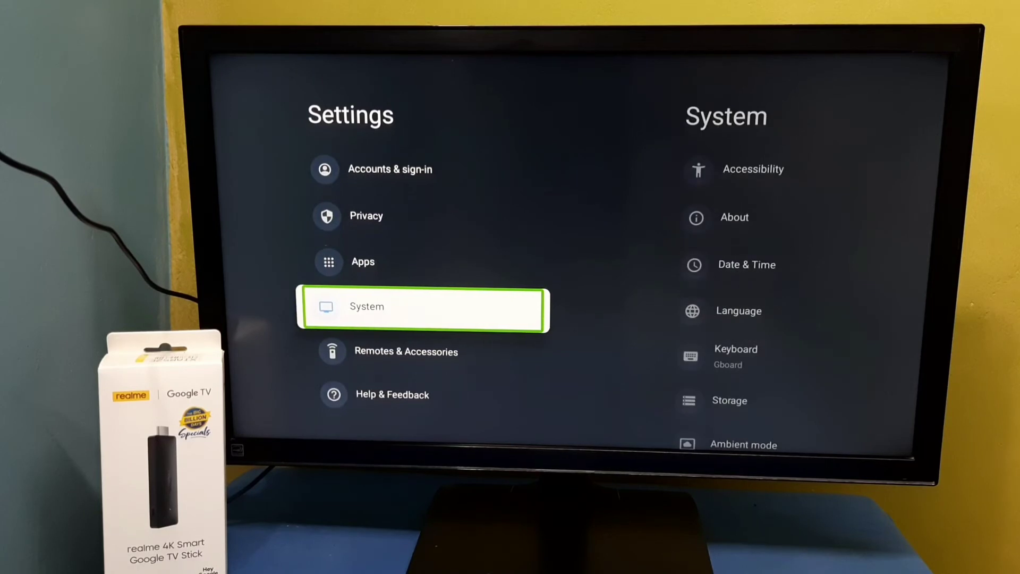
pyautogui.press('Return')
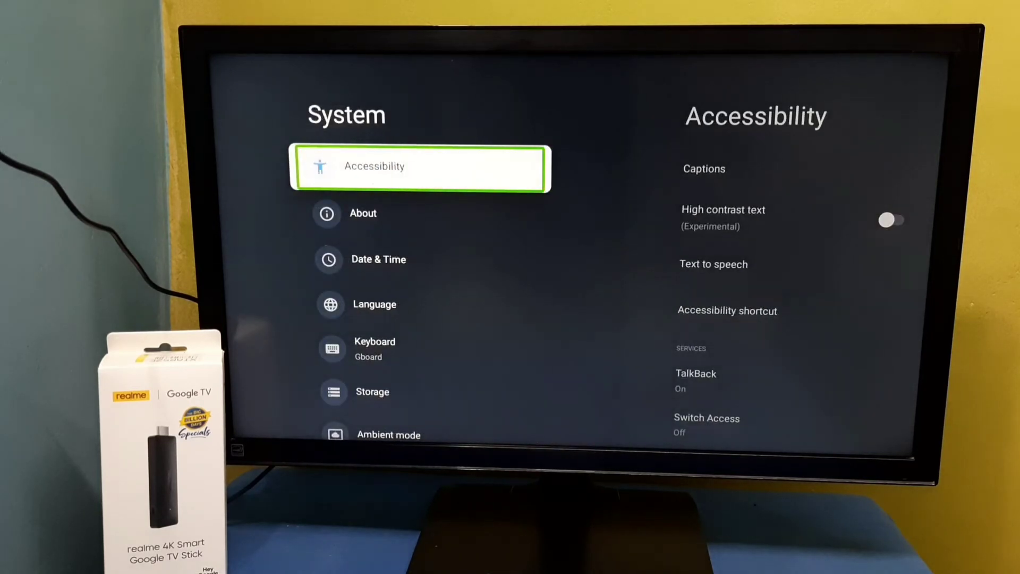
# Open Accessibility and move down past Text to speech toward TalkBack
pyautogui.press('Down')
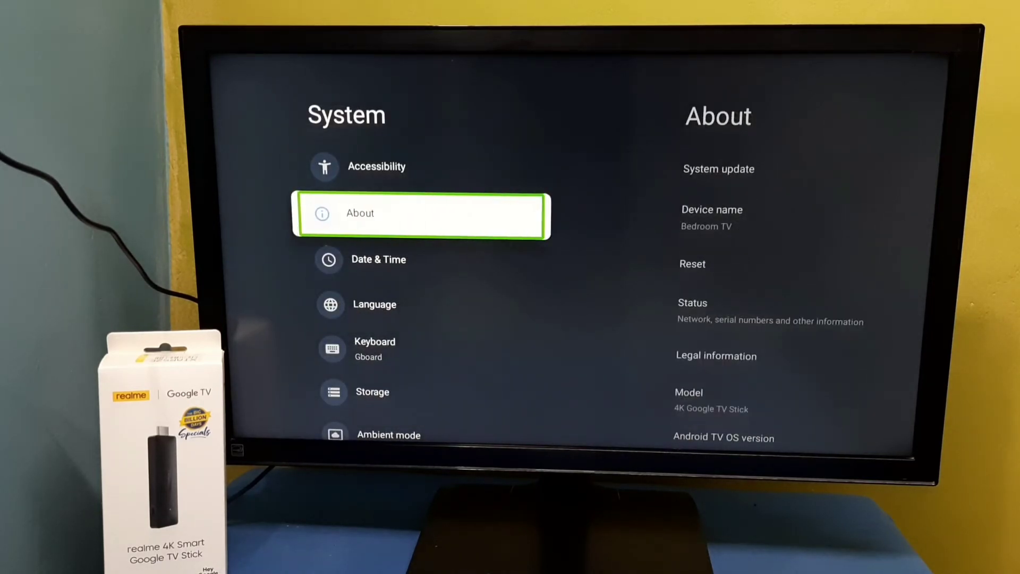
pyautogui.press('Down')
pyautogui.press('Down')
pyautogui.press('Up')
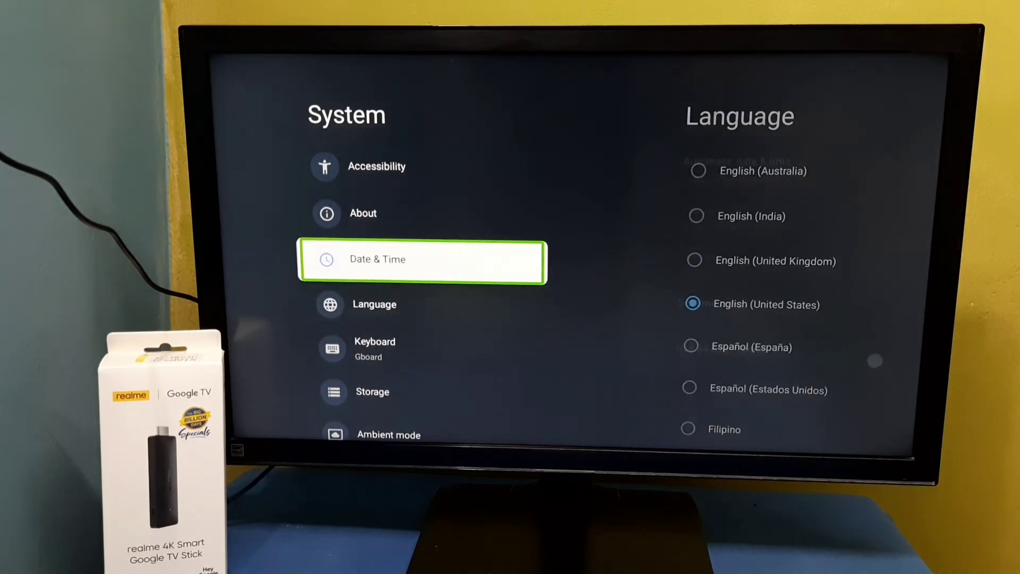
pyautogui.press('Up')
pyautogui.press('Up')
pyautogui.press('Return')
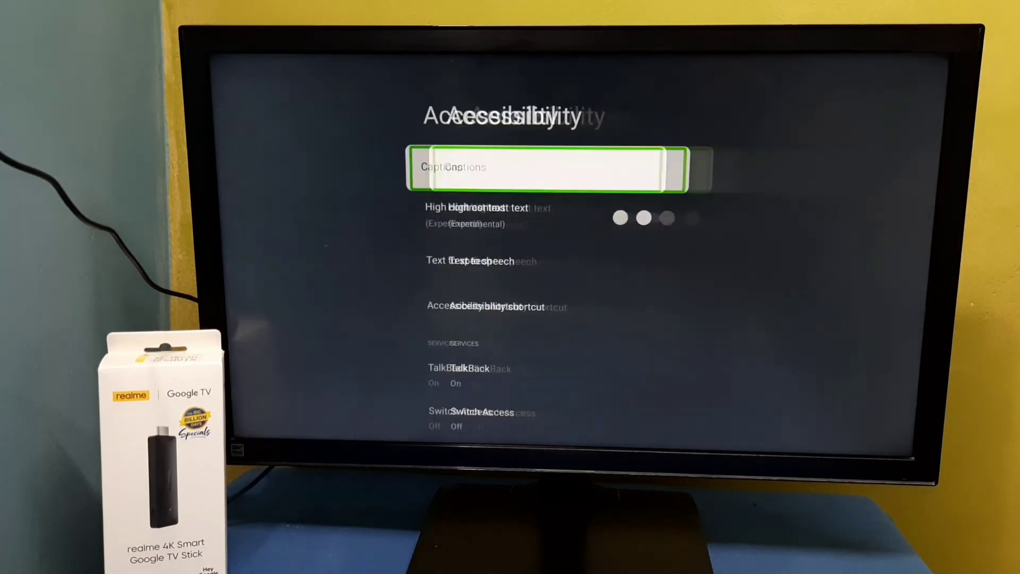
pyautogui.press('Down')
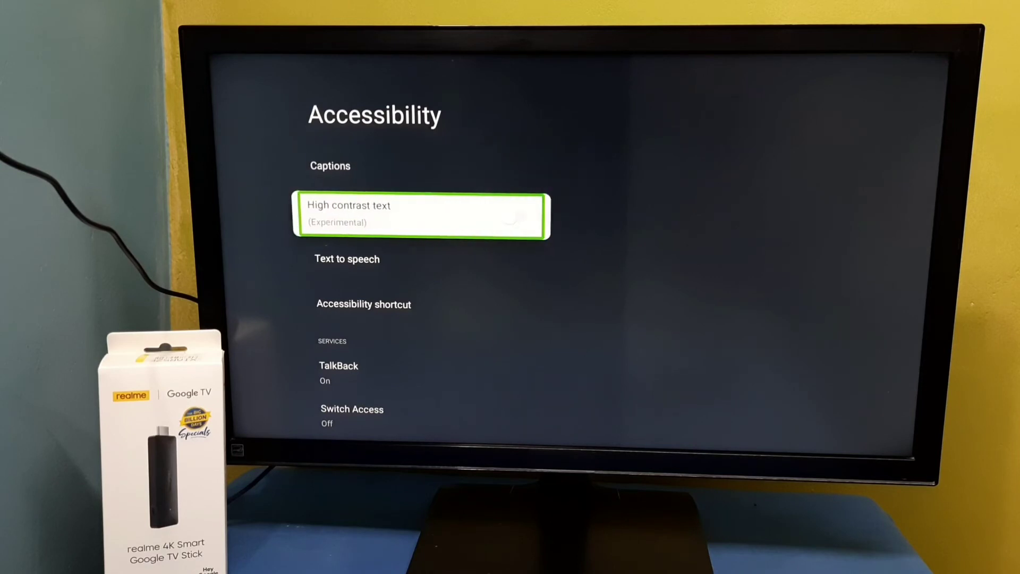
pyautogui.press('Down')
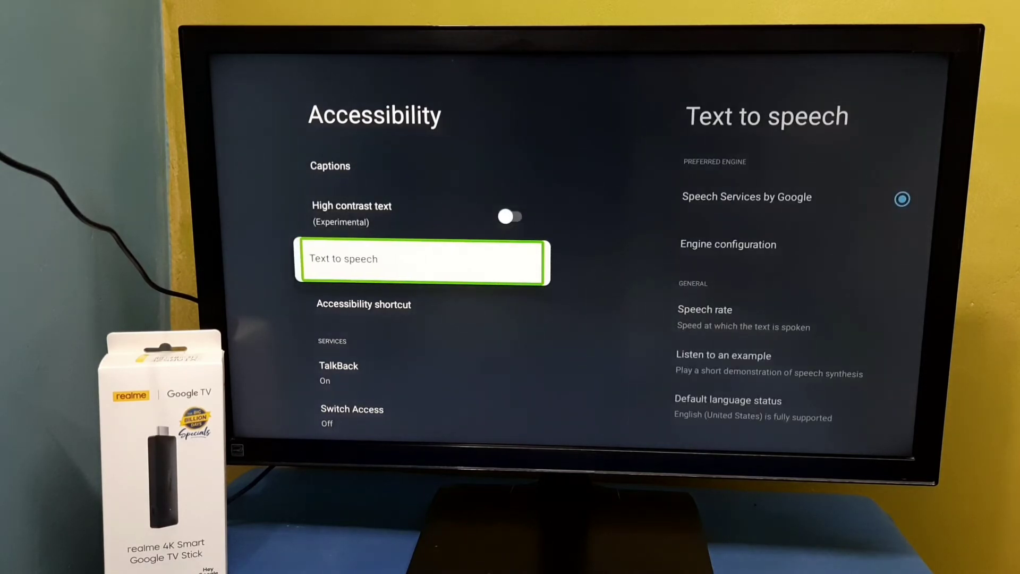
pyautogui.press('Down')
pyautogui.press('Down')
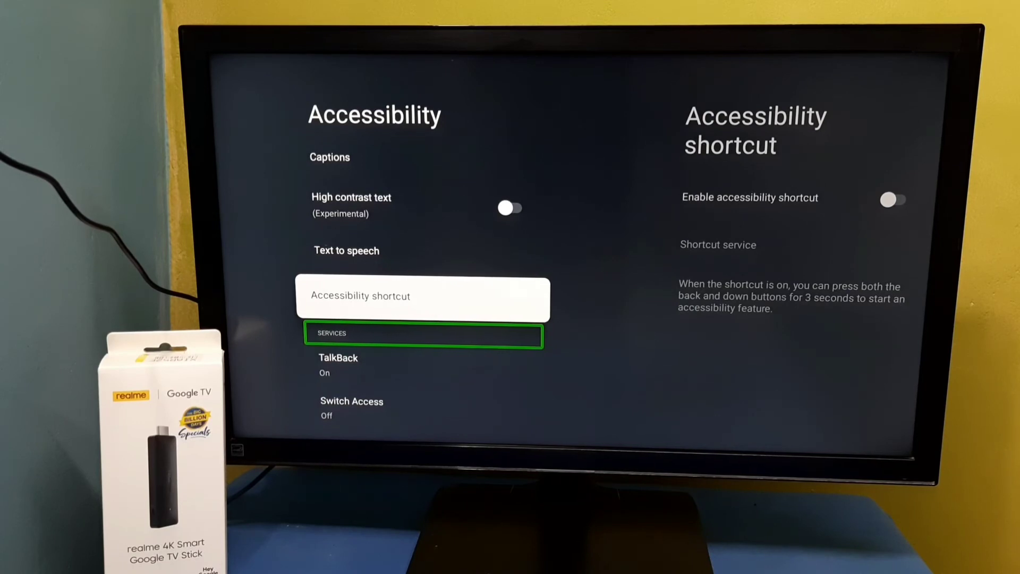
# Turn TalkBack off, confirm the Stop TalkBack? prompt, and return to System
pyautogui.press('Down')
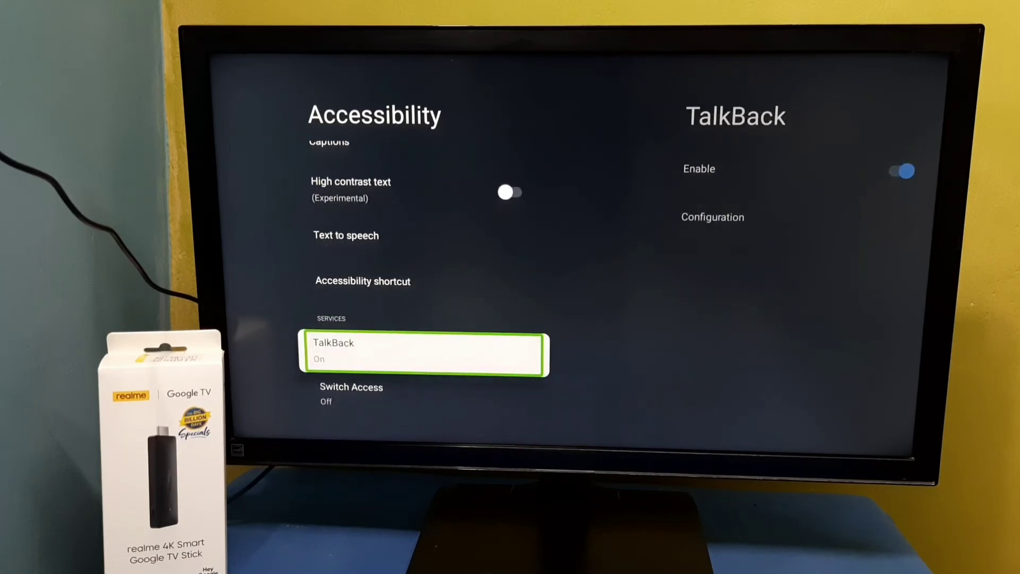
pyautogui.press('Return')
pyautogui.press('Return')
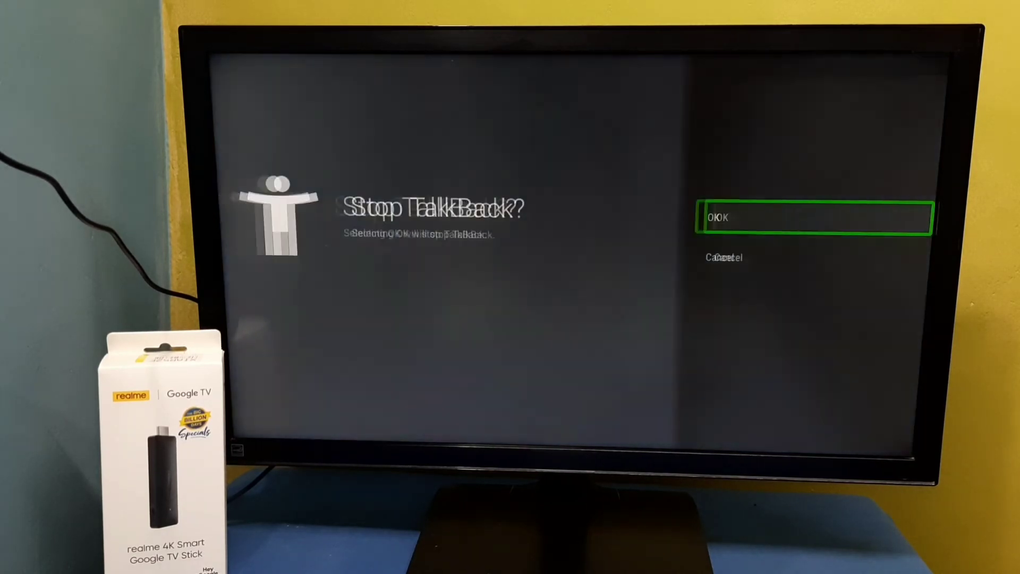
pyautogui.press('Return')
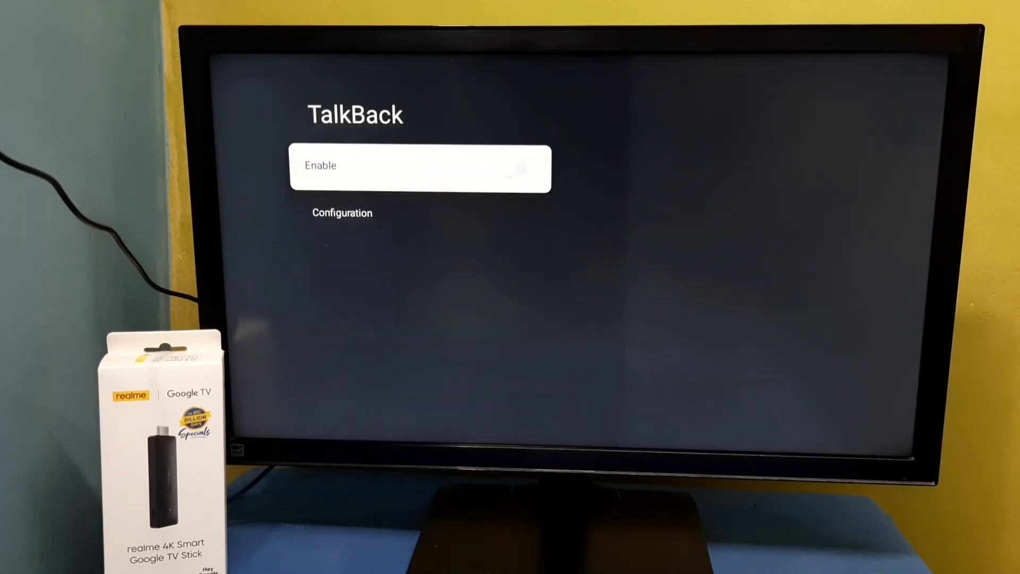
pyautogui.press('Escape')
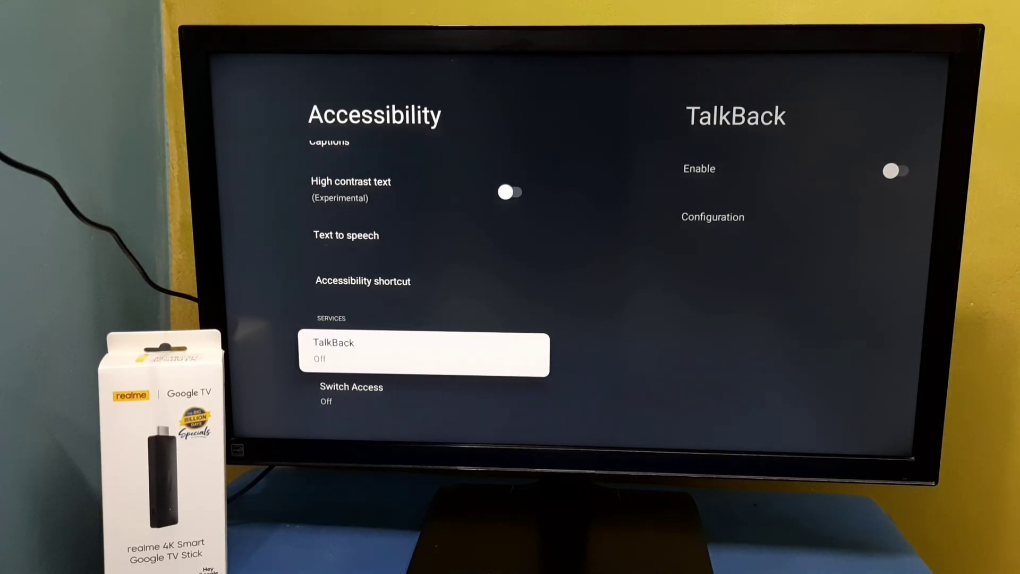
pyautogui.press('Escape')
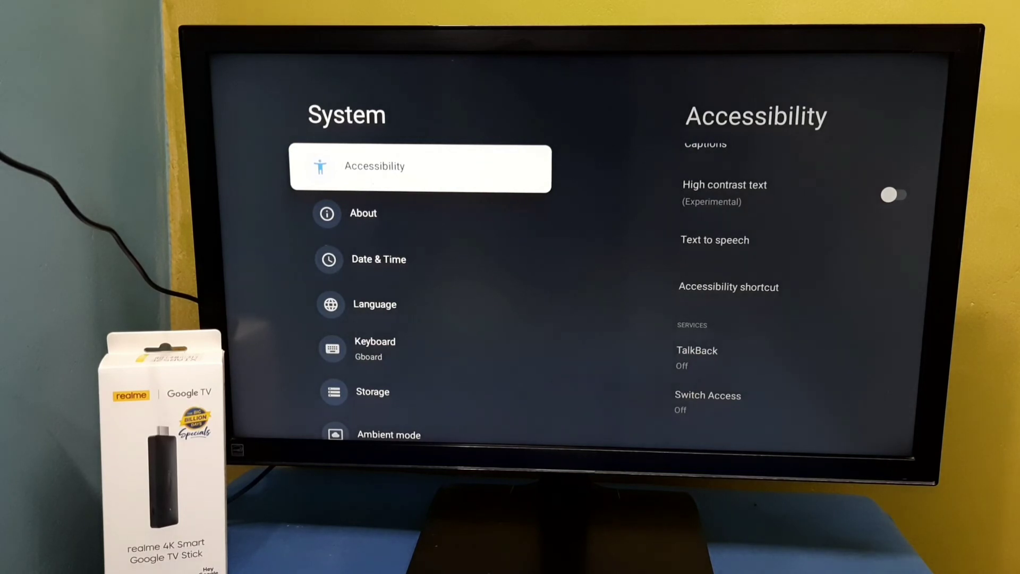